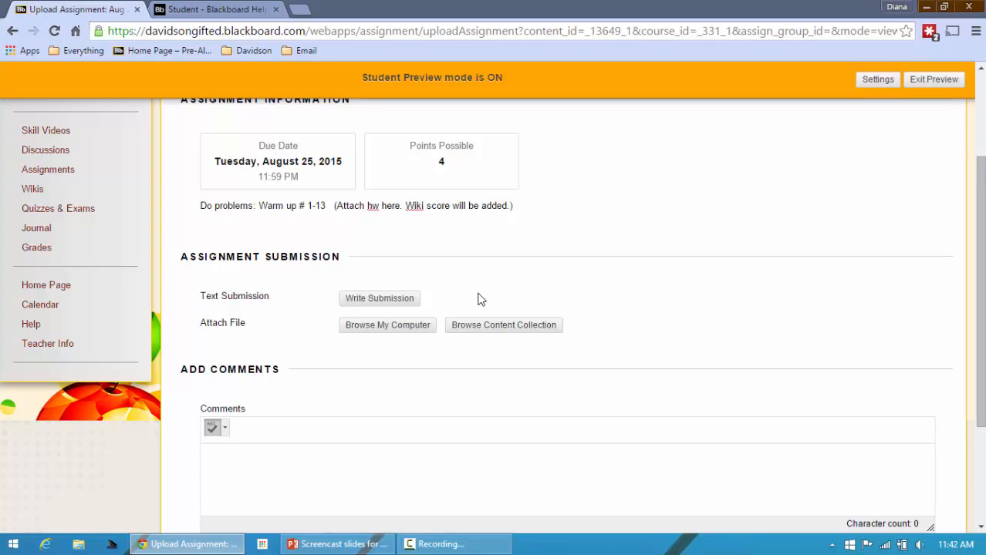
Attach the 8.25 homework JPEG from the Documents folder to the Aug 25 HW & Wiki assignment and submit it
{"action": "left_click", "coordinate": [384, 326]}
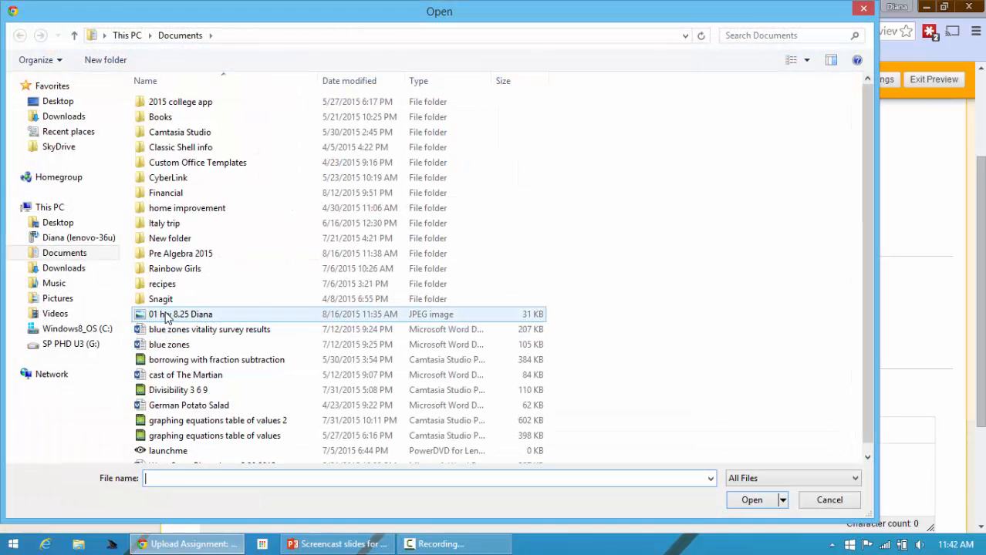
{"action": "double_click", "coordinate": [165, 314]}
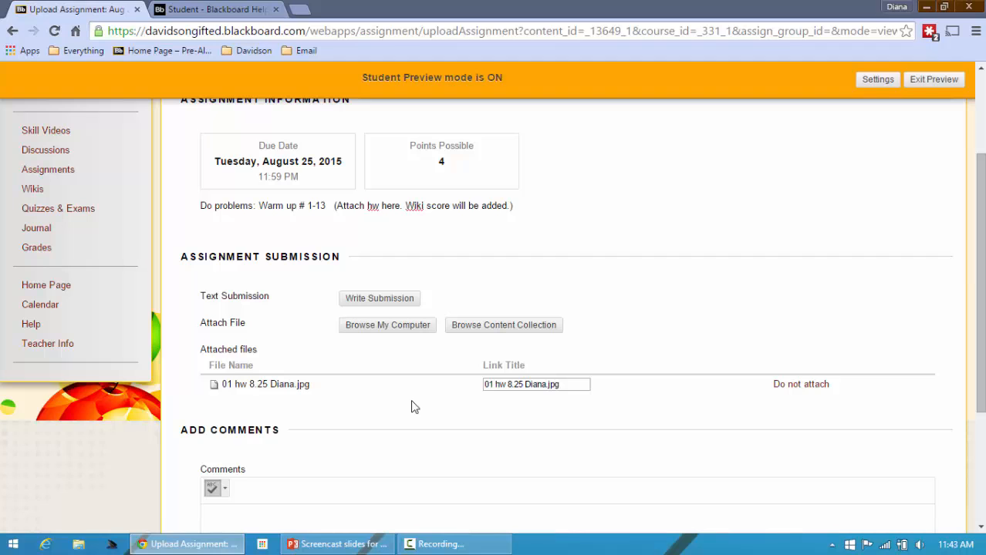
{"action": "scroll", "coordinate": [367, 393], "scroll_direction": "up", "scroll_amount": 2}
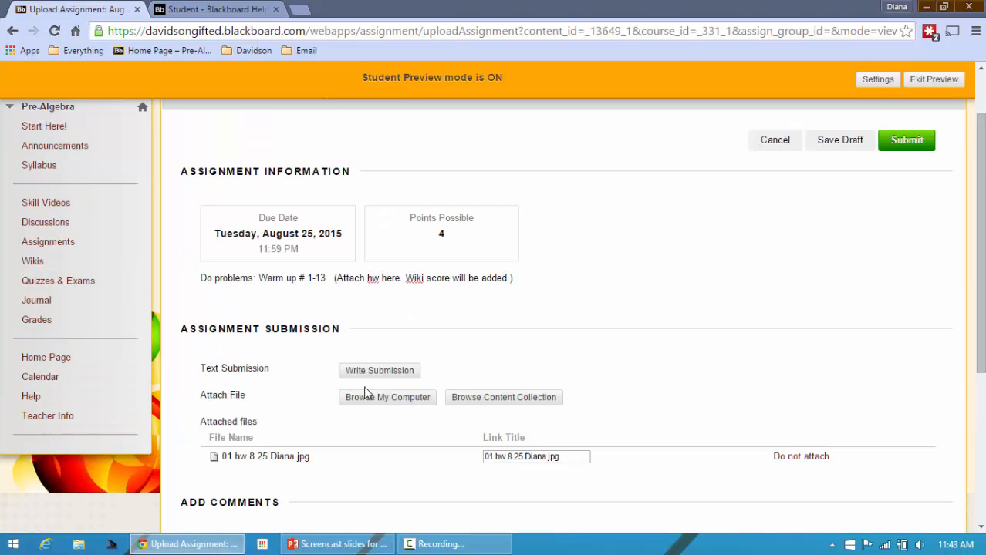
{"action": "left_click", "coordinate": [906, 139]}
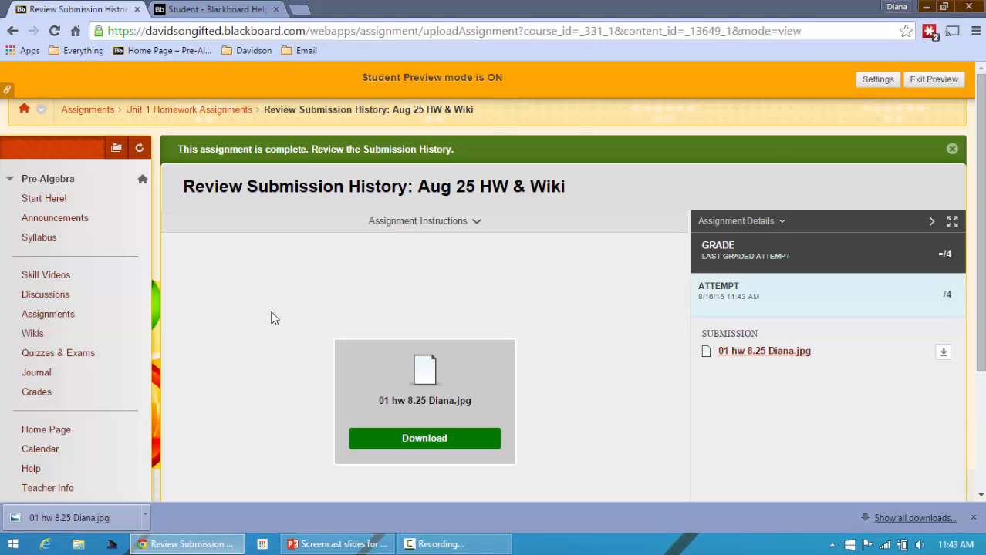
Open the Aug.25 1-13 page of the Unit 1 homework Wiki and review its posting instructions and example posts
{"action": "left_click", "coordinate": [34, 334]}
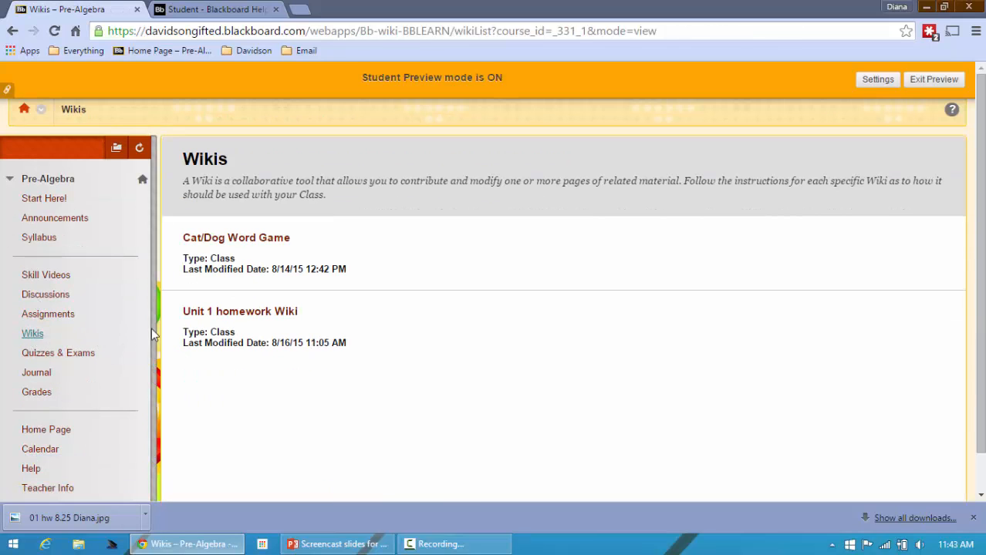
{"action": "left_click", "coordinate": [233, 314]}
{"action": "scroll", "coordinate": [230, 323], "scroll_direction": "down", "scroll_amount": 2}
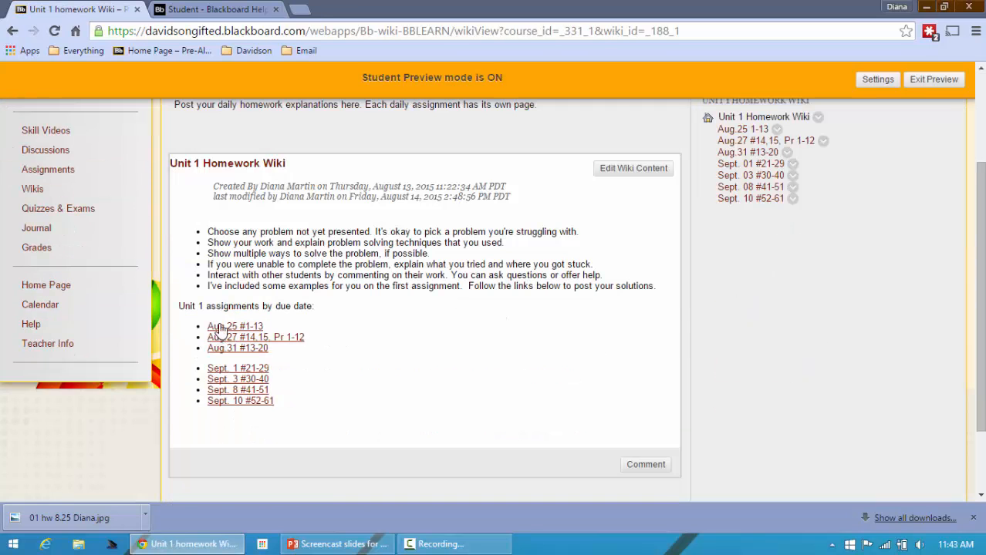
{"action": "left_click", "coordinate": [228, 327]}
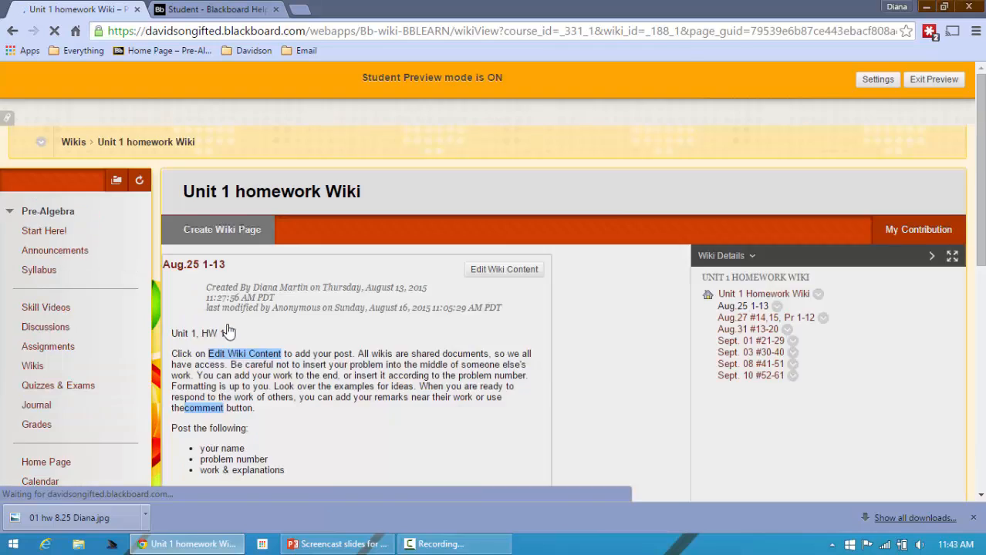
{"action": "scroll", "coordinate": [359, 351], "scroll_direction": "down", "scroll_amount": 1}
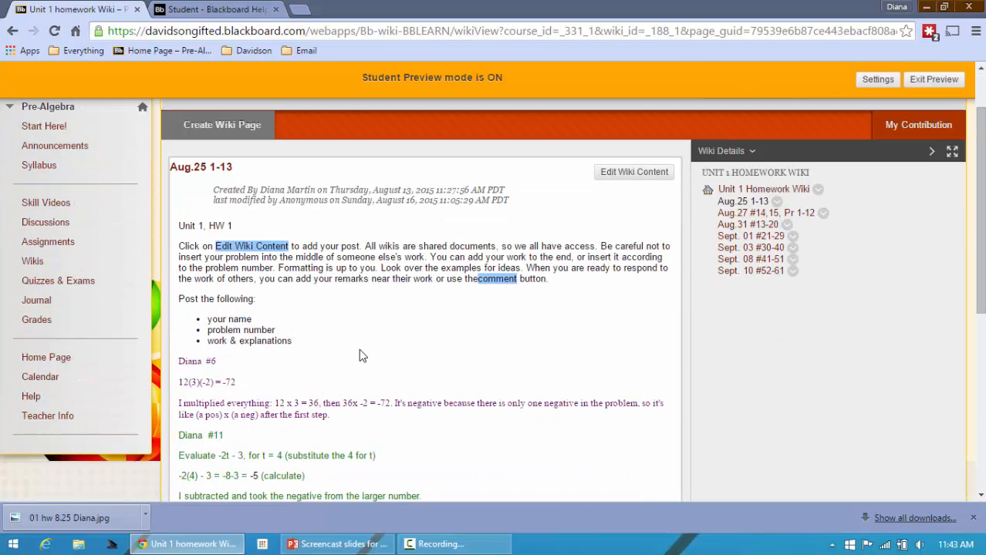
{"action": "scroll", "coordinate": [355, 327], "scroll_direction": "down", "scroll_amount": 2}
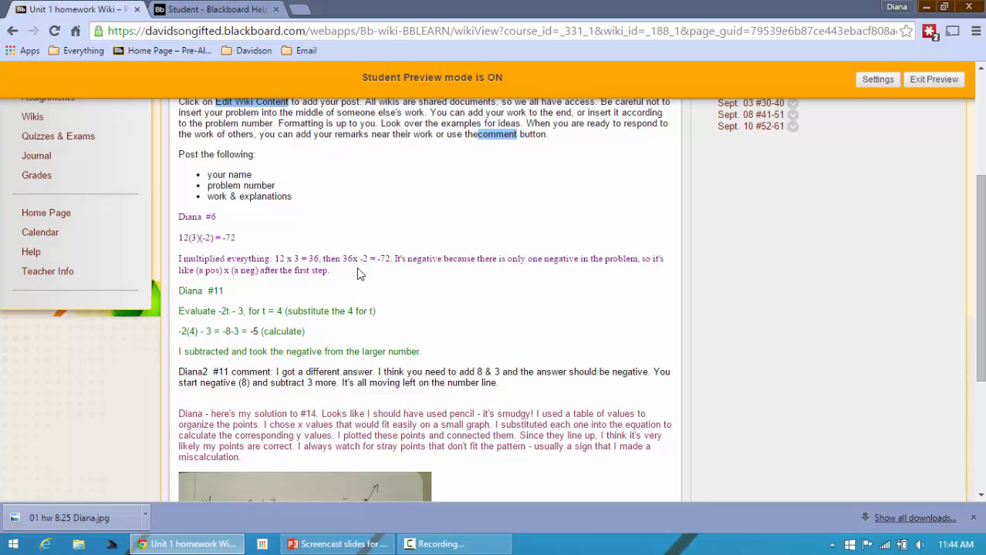
{"action": "scroll", "coordinate": [358, 276], "scroll_direction": "down", "scroll_amount": 3}
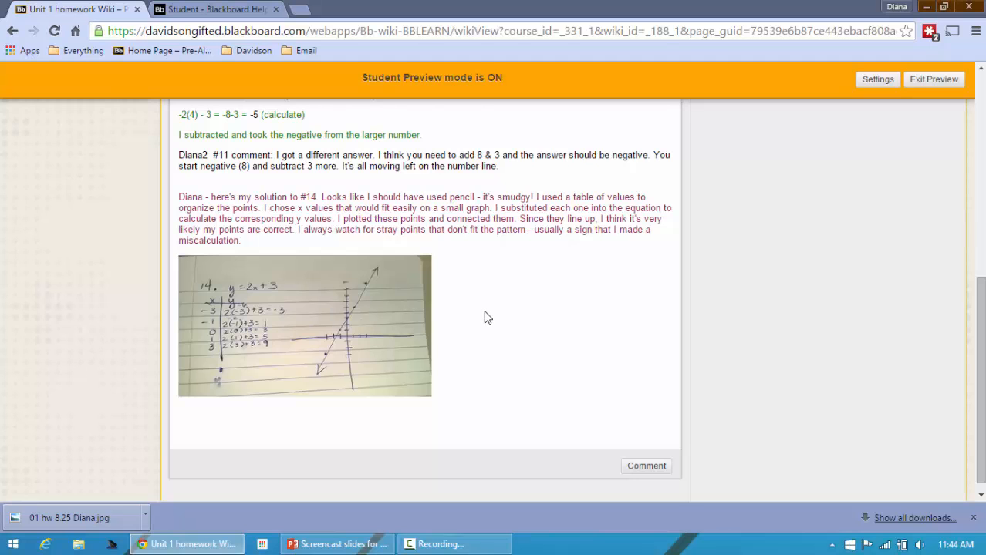
{"action": "scroll", "coordinate": [485, 315], "scroll_direction": "up", "scroll_amount": 1}
{"action": "scroll", "coordinate": [487, 318], "scroll_direction": "up", "scroll_amount": 1}
{"action": "scroll", "coordinate": [484, 314], "scroll_direction": "up", "scroll_amount": 3}
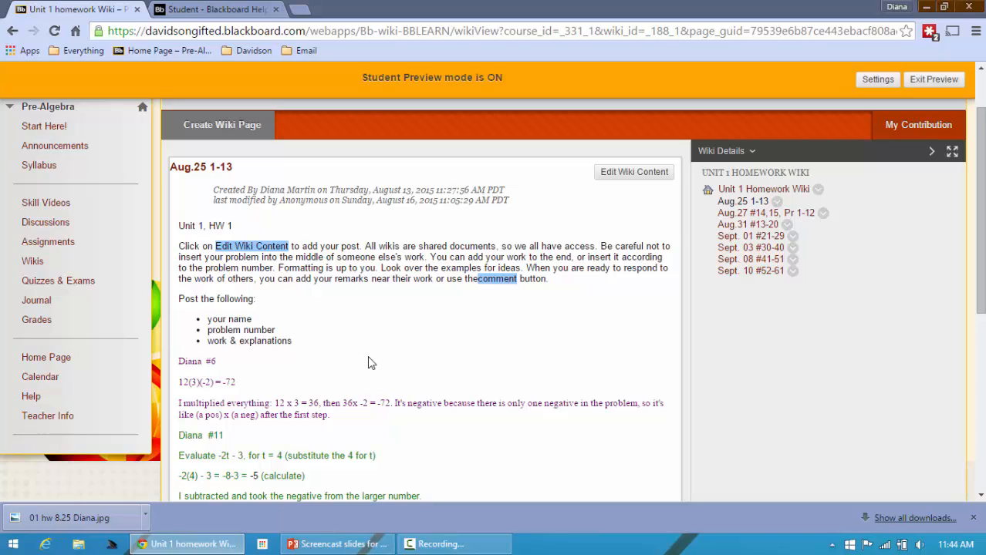
Open the Aug.25 1-13 wiki page for editing and add a heading with the student's name and #22 below the graph photo
{"action": "left_click", "coordinate": [628, 173]}
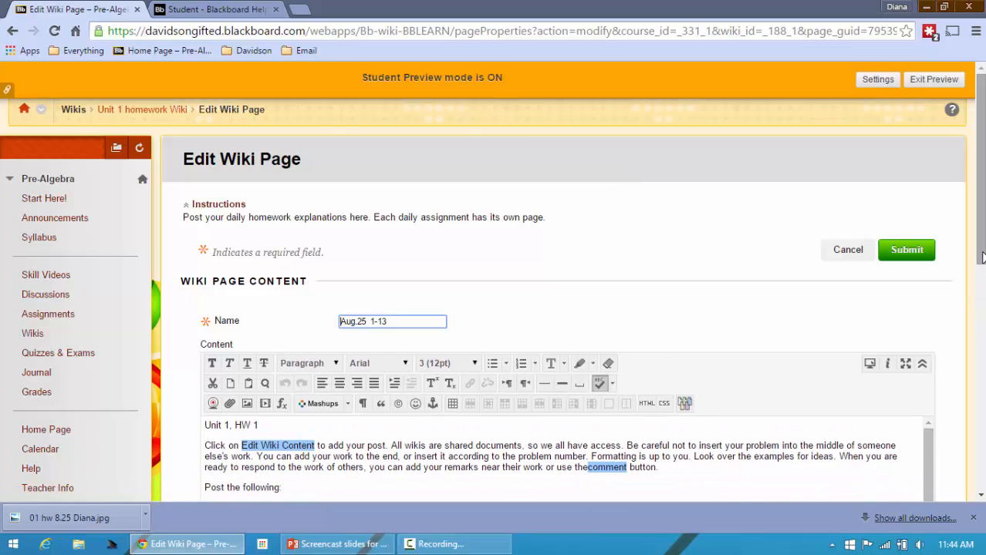
{"action": "left_click_drag", "start_coordinate": [982, 257], "coordinate": [983, 419]}
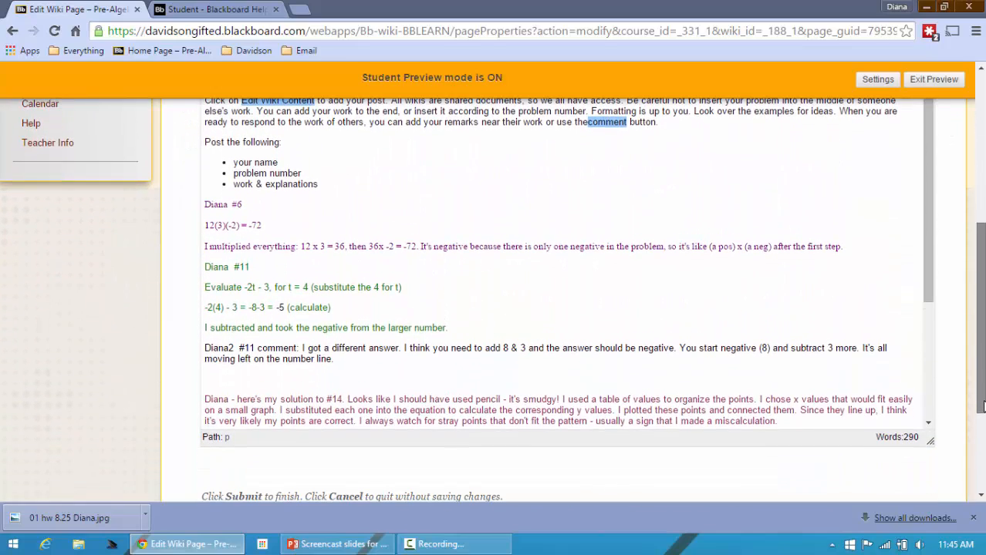
{"action": "left_click_drag", "start_coordinate": [929, 289], "coordinate": [935, 417]}
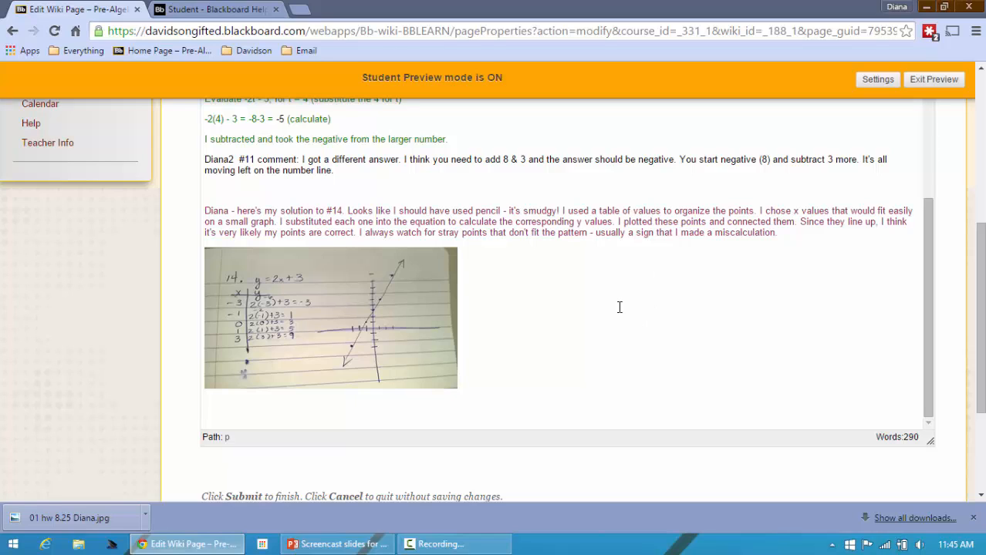
{"action": "left_click", "coordinate": [254, 413]}
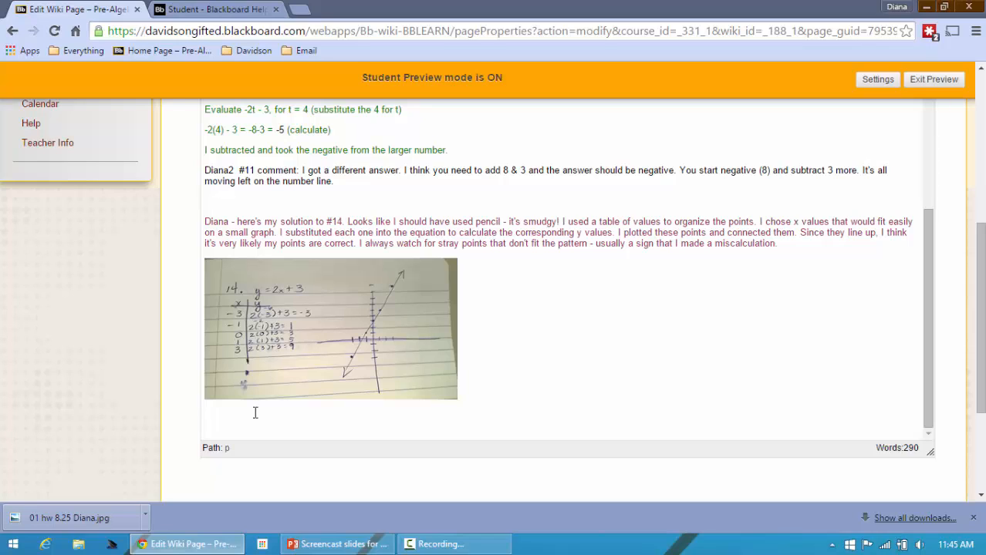
{"action": "type", "text": "#22"}
{"action": "key", "text": "Home"}
{"action": "type", "text": "Diana"}
{"action": "key", "text": "Return"}
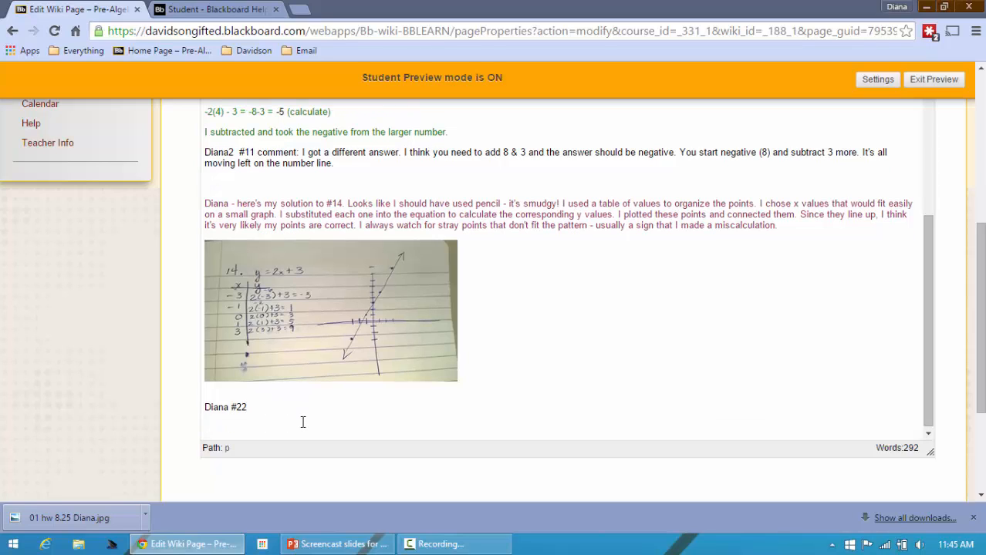
Write an explanation under #22 of solving it by left-to-right multiplication and by multiplying the easiest pairs, with the answer -84 in bold
{"action": "type", "text": "I did this problem 2 ways, first I multiplied from left to right and I got -84. The next way I tried was multiplying all the  pairs that looked easiest, then I multiplied their answers together. I got the same answer both times."}
{"action": "left_click_drag", "start_coordinate": [488, 423], "coordinate": [506, 423]}
{"action": "key", "text": "ctrl+b"}
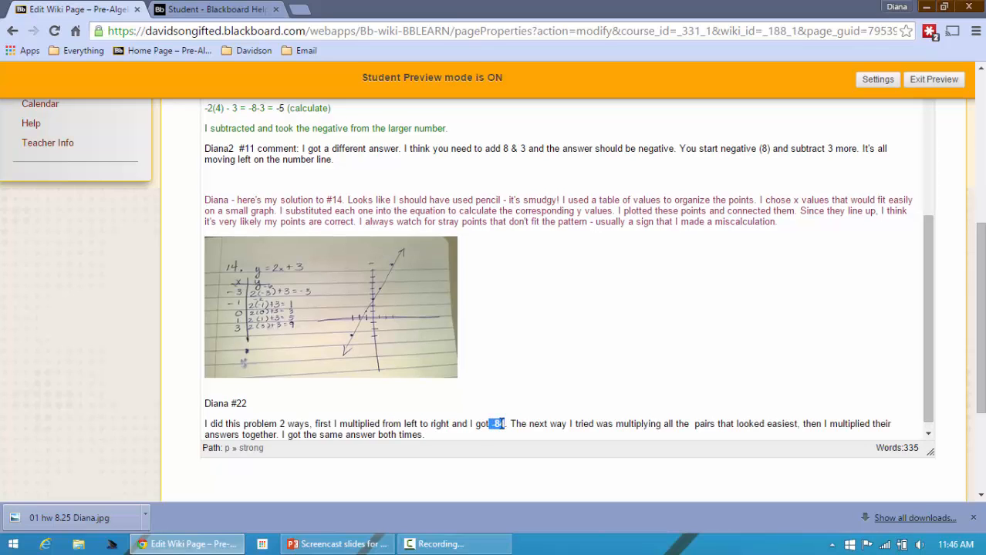
Submit the edited wiki page and review the posts down to the #22 entry
{"action": "left_click", "coordinate": [528, 404]}
{"action": "scroll", "coordinate": [816, 344], "scroll_direction": "up", "scroll_amount": 15}
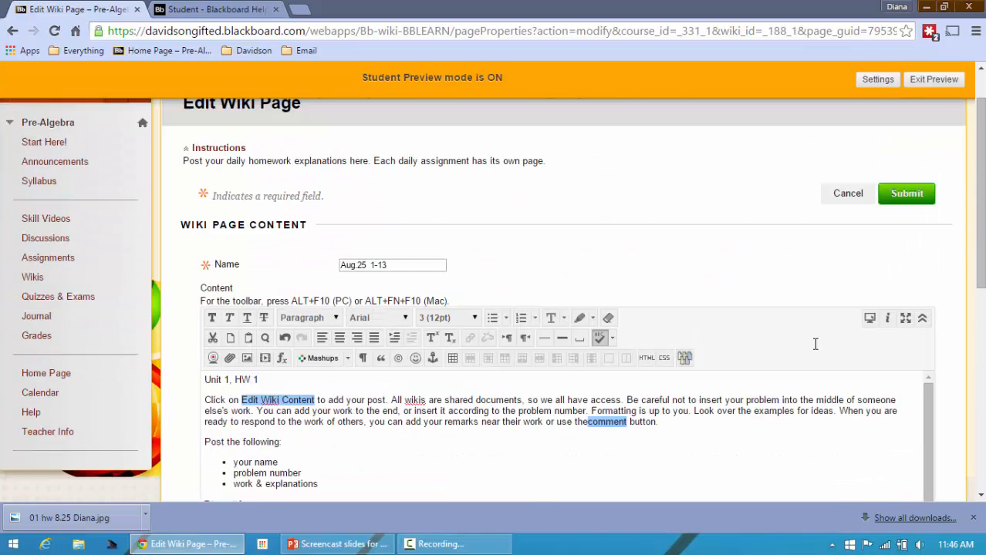
{"action": "left_click", "coordinate": [914, 199]}
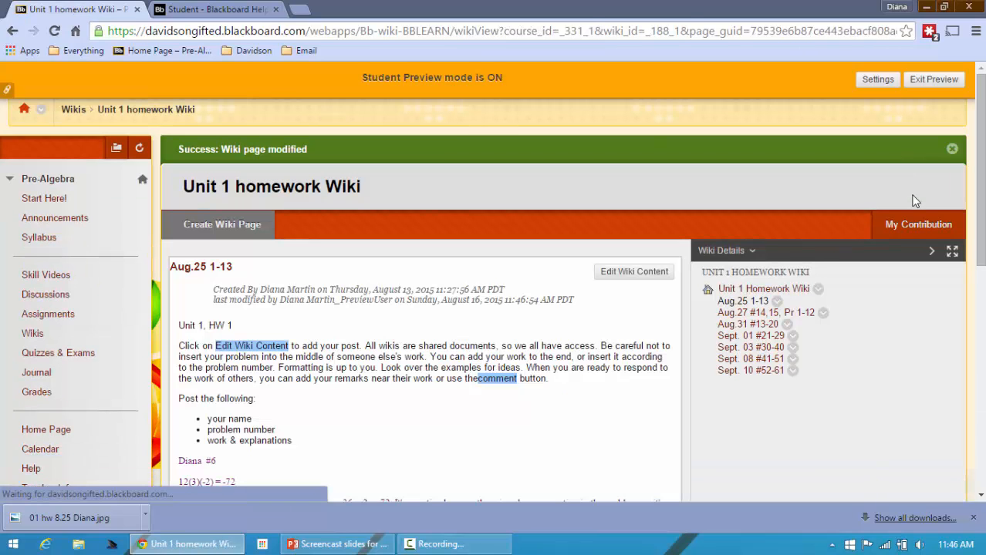
{"action": "scroll", "coordinate": [326, 405], "scroll_direction": "down", "scroll_amount": 3}
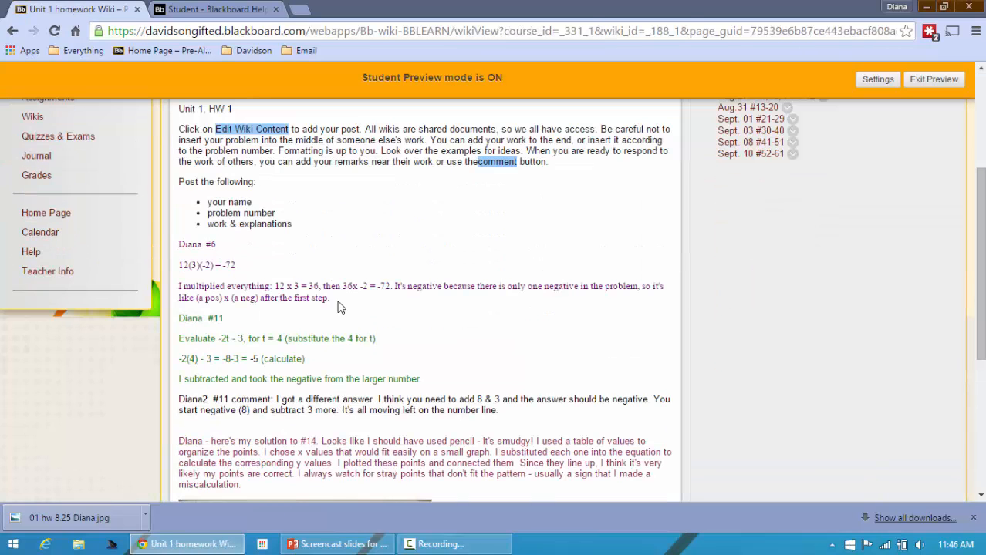
{"action": "scroll", "coordinate": [336, 257], "scroll_direction": "down", "scroll_amount": 2}
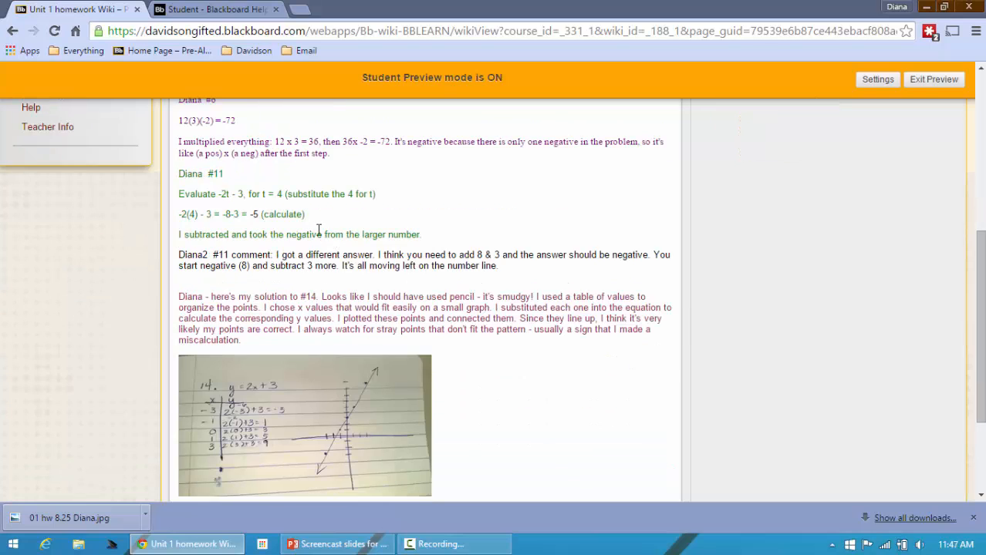
{"action": "scroll", "coordinate": [524, 281], "scroll_direction": "down", "scroll_amount": 2}
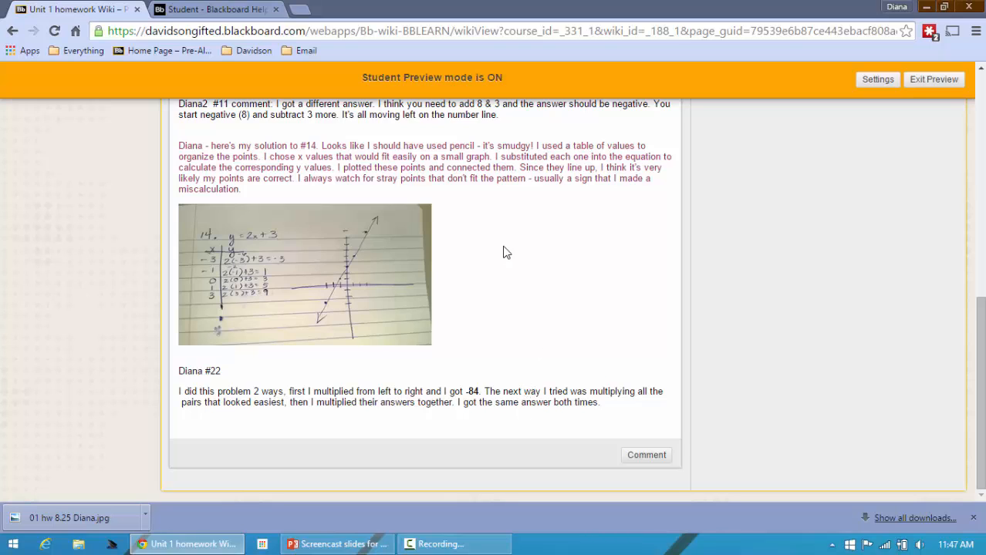
Add and submit a reply under the #6 explanation: "thanks. I was stuck on this for a second. It turns out I just made a simple arithmetic error."
{"action": "scroll", "coordinate": [457, 202], "scroll_direction": "up", "scroll_amount": 2}
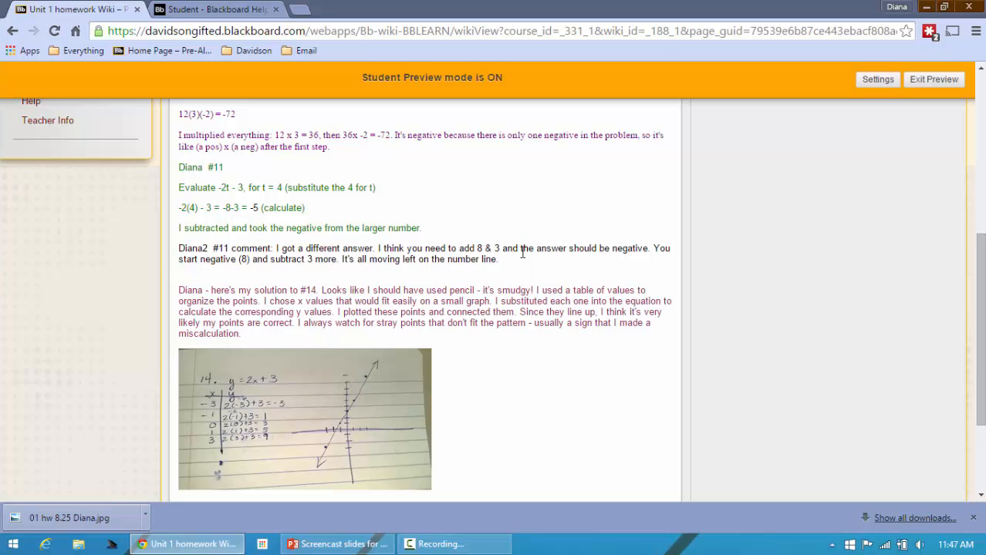
{"action": "scroll", "coordinate": [523, 254], "scroll_direction": "up", "scroll_amount": 4}
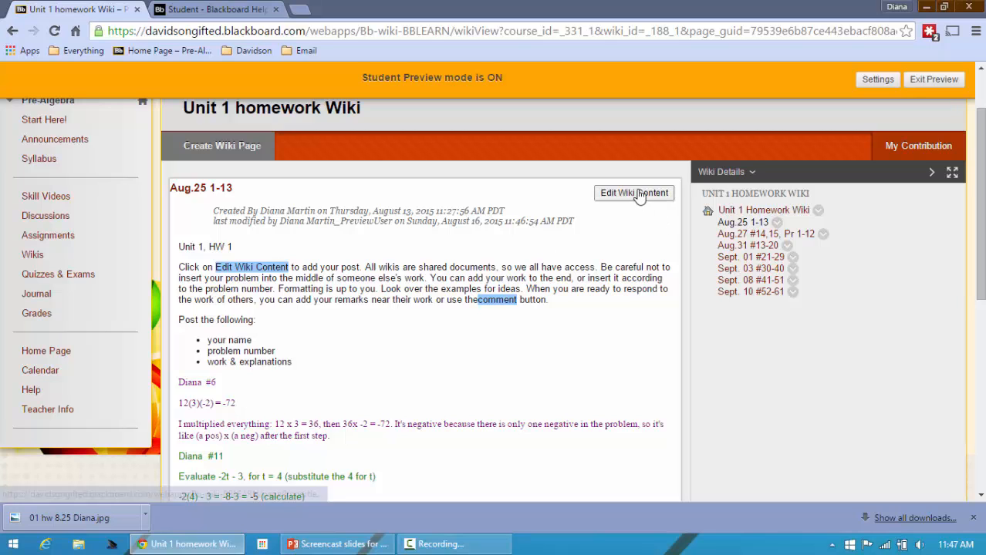
{"action": "left_click", "coordinate": [639, 196]}
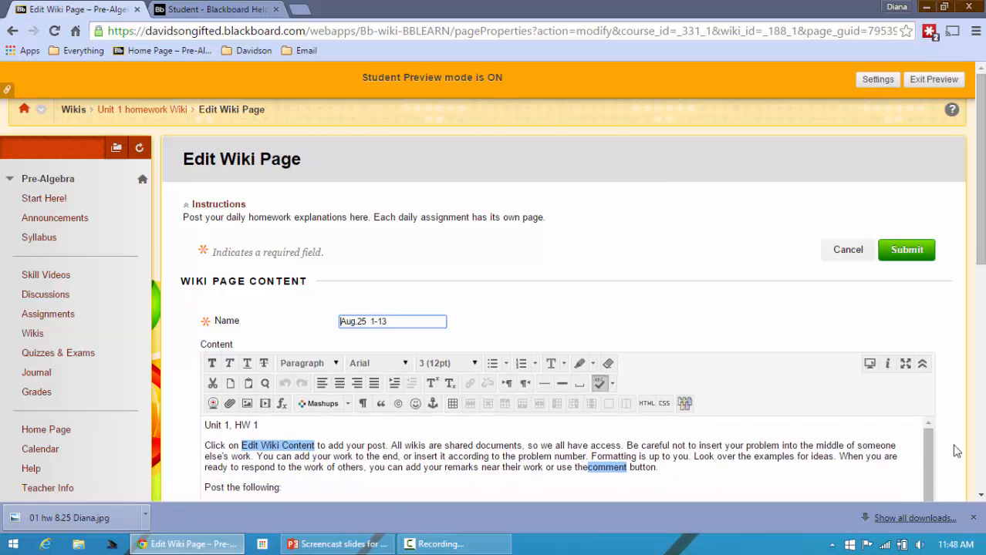
{"action": "left_click_drag", "start_coordinate": [982, 246], "coordinate": [982, 430]}
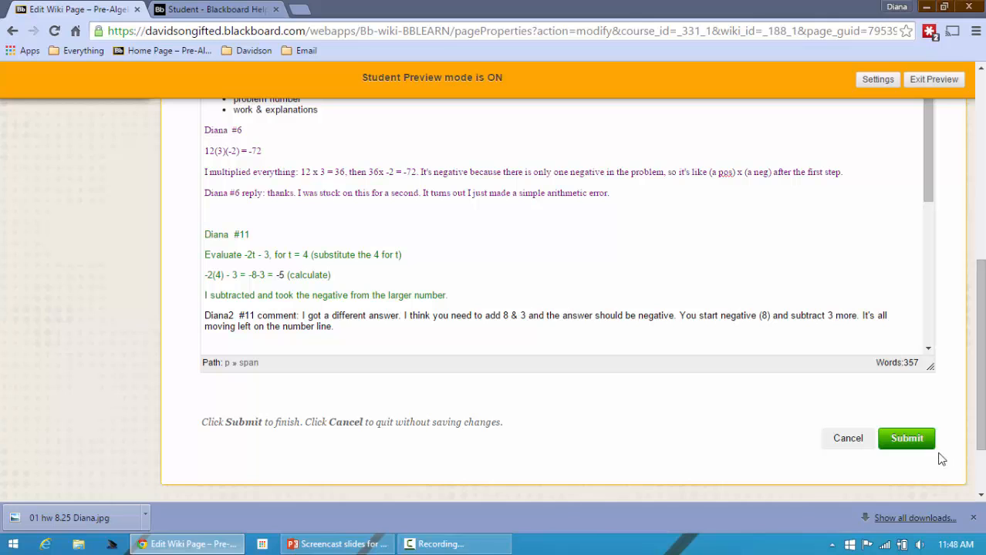
{"action": "left_click", "coordinate": [907, 439]}
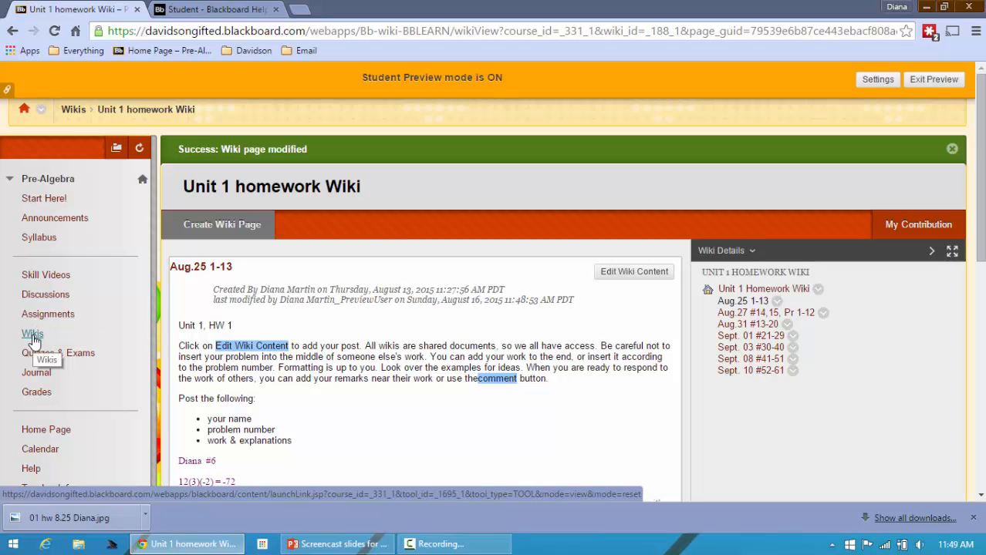
{"action": "scroll", "coordinate": [366, 395], "scroll_direction": "down", "scroll_amount": 2}
{"action": "scroll", "coordinate": [367, 395], "scroll_direction": "down", "scroll_amount": 1}
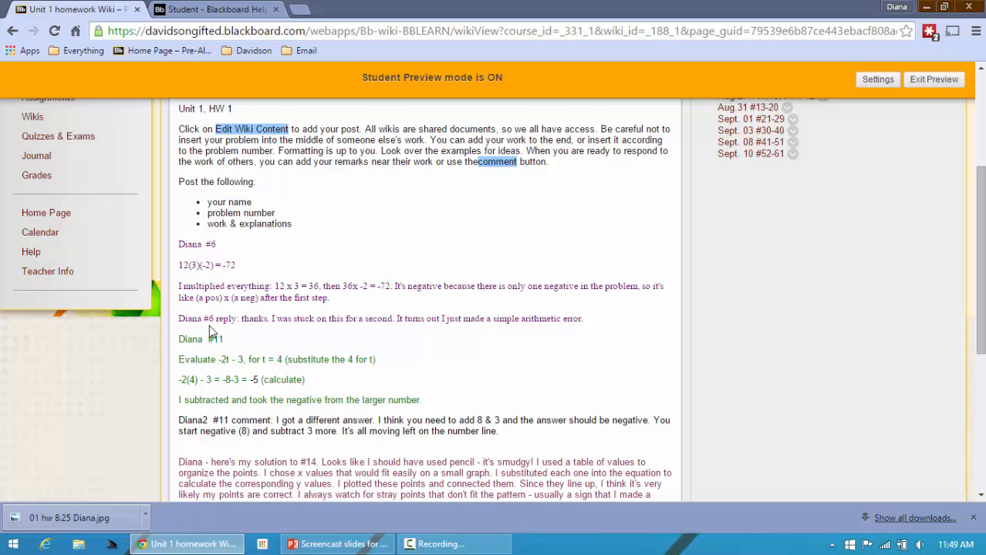
{"action": "scroll", "coordinate": [382, 337], "scroll_direction": "up", "scroll_amount": 2}
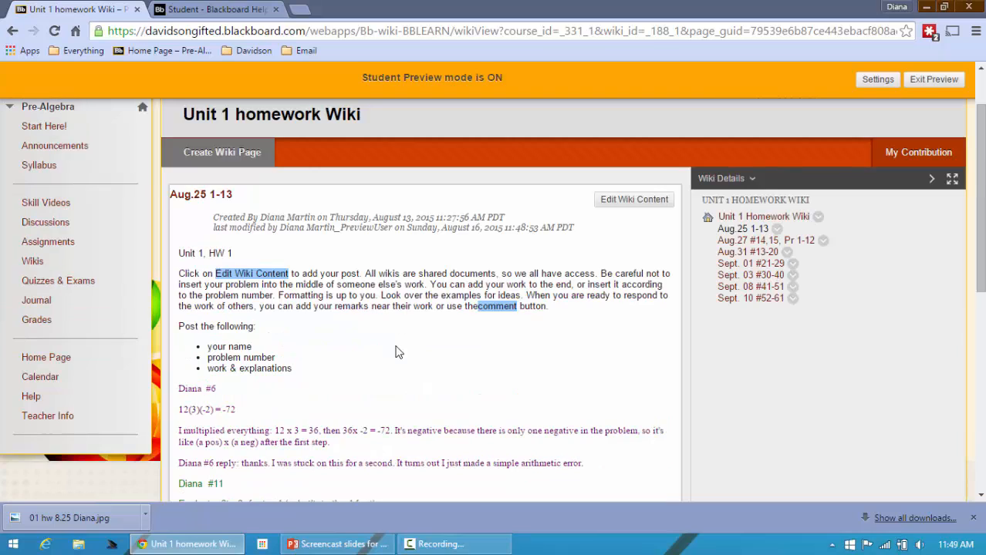